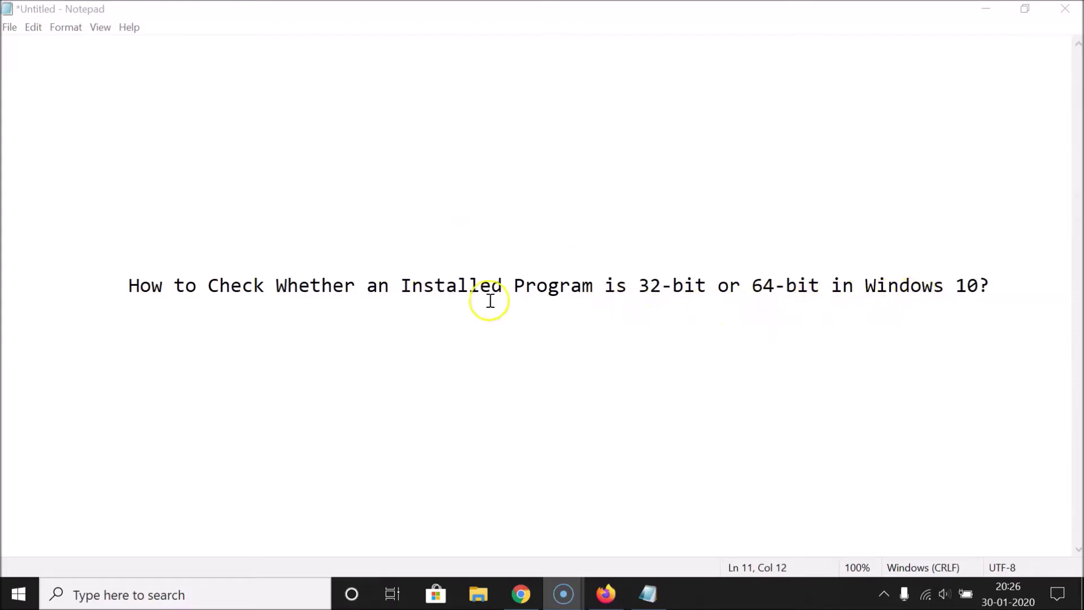
Step: Minimise the Notepad note titled with the 32-bit or 64-bit tutorial to reveal the desktop
{"action": "left_click", "coordinate": [985, 9]}
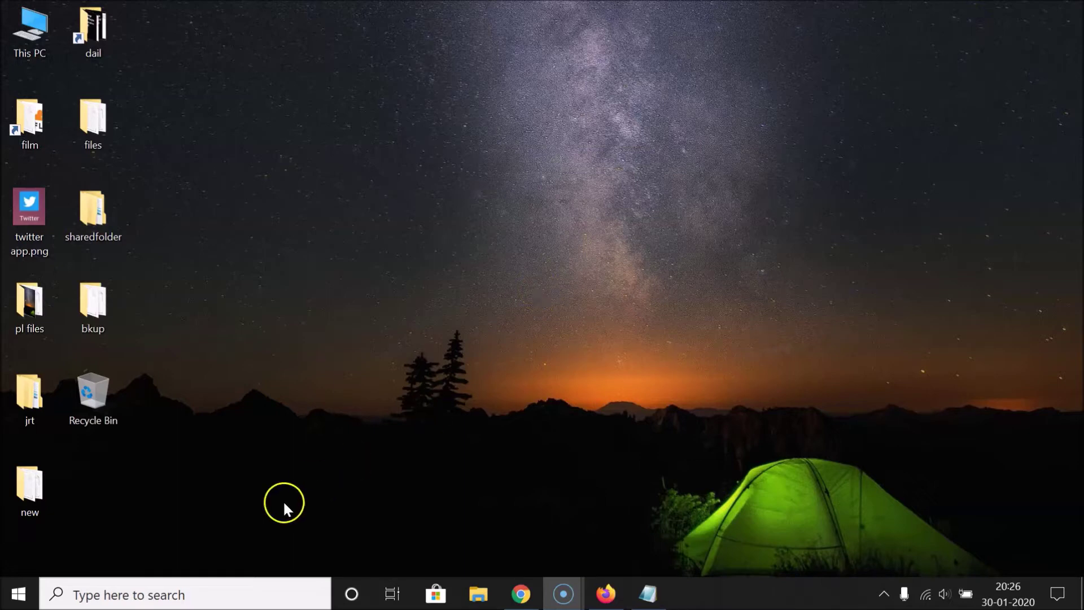
{"action": "left_click", "coordinate": [214, 594]}
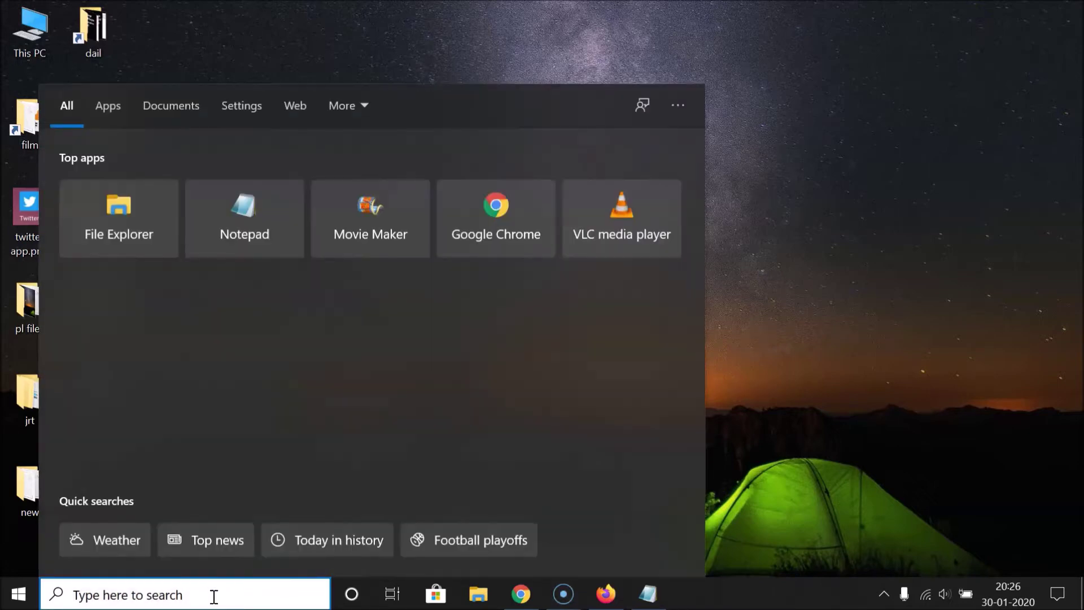
{"action": "type", "text": "ta"}
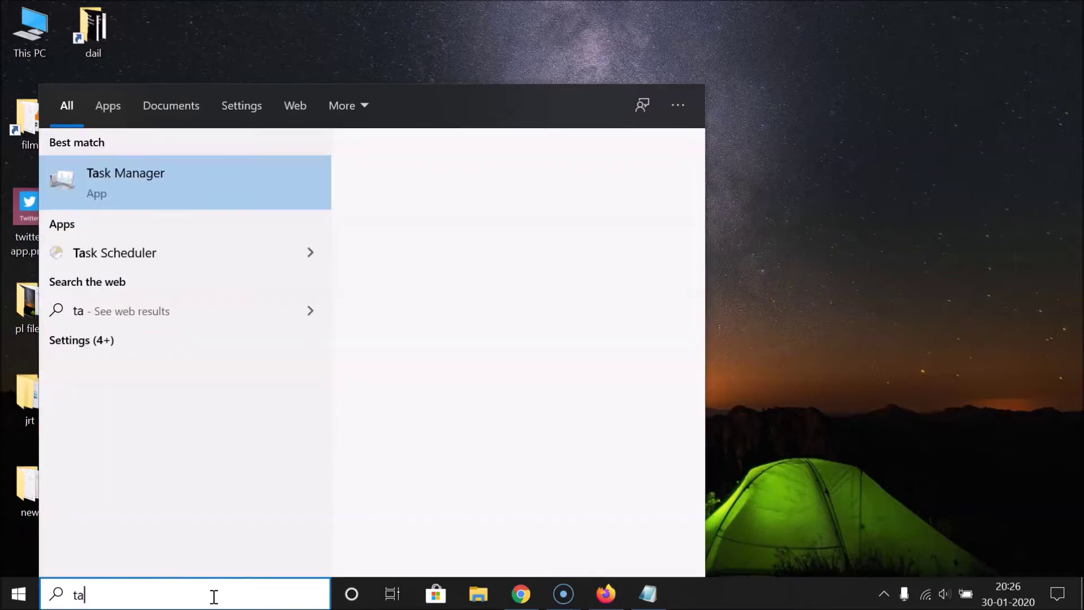
{"action": "type", "text": "sk manager"}
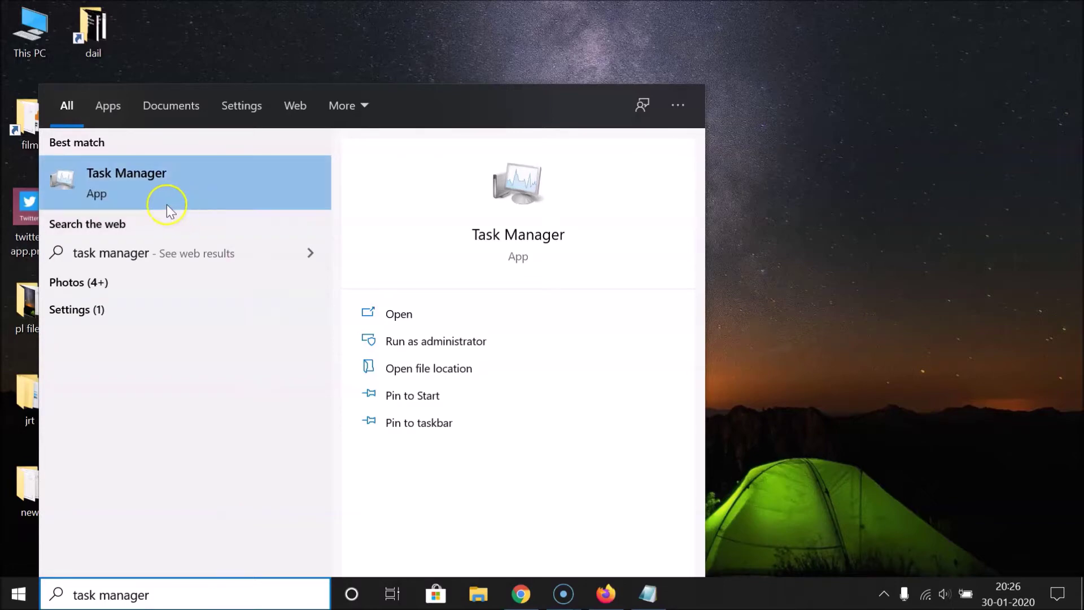
{"action": "left_click", "coordinate": [189, 177]}
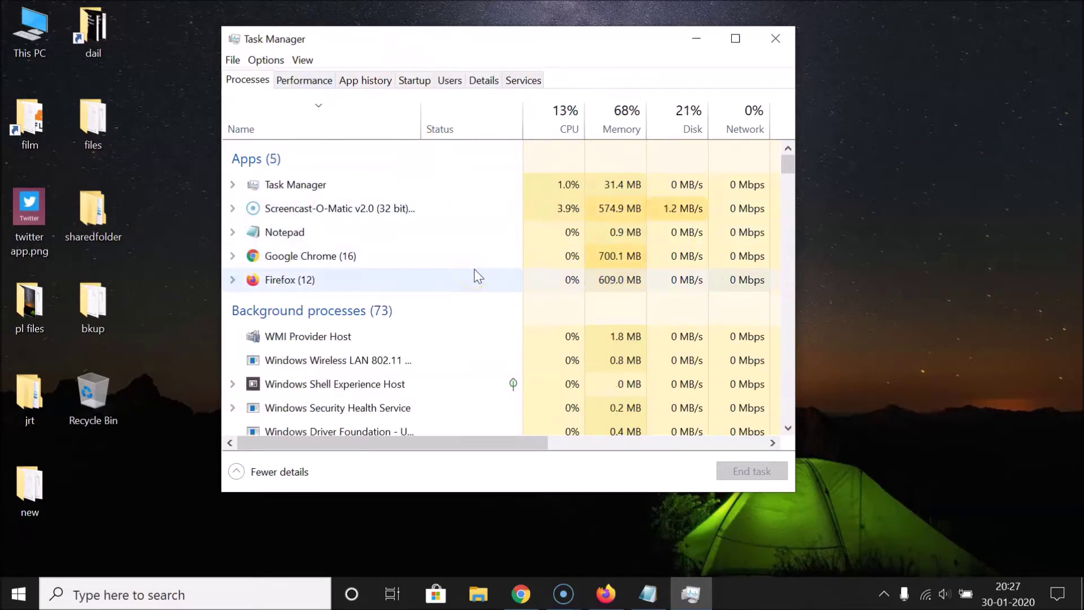
{"action": "left_click", "coordinate": [776, 38]}
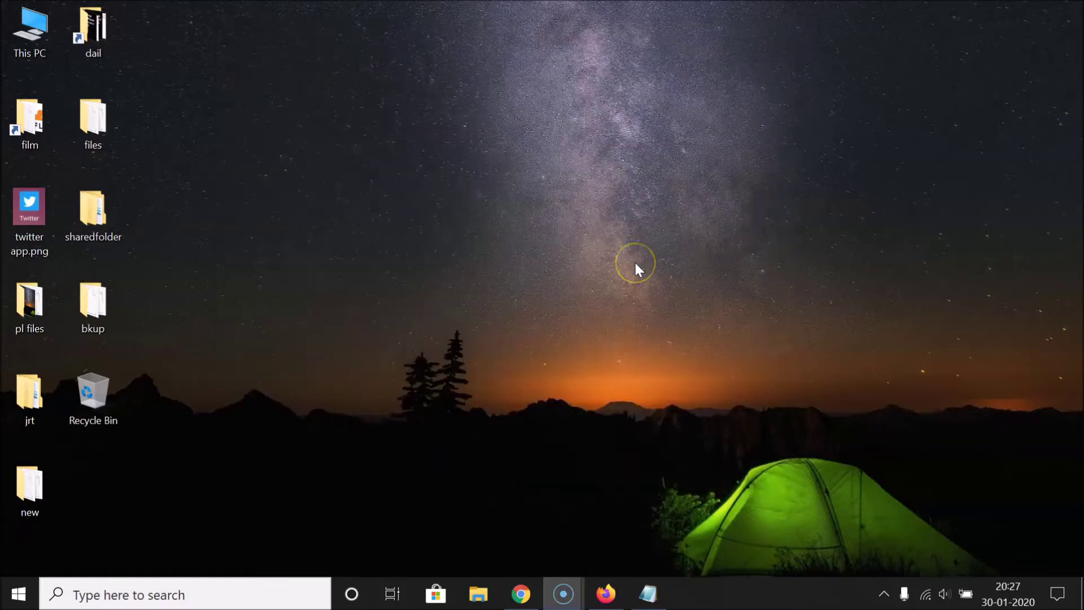
Step: Launch Task Manager from the taskbar's right-click menu
{"action": "left_click", "coordinate": [715, 591]}
{"action": "left_click", "coordinate": [763, 590]}
{"action": "right_click", "coordinate": [766, 590]}
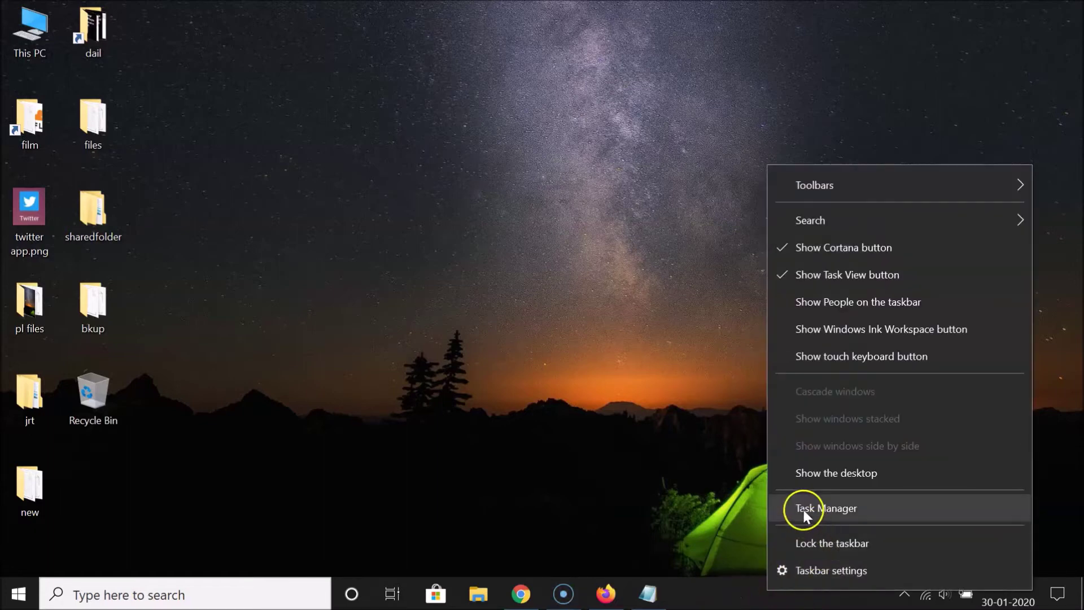
{"action": "left_click", "coordinate": [841, 508]}
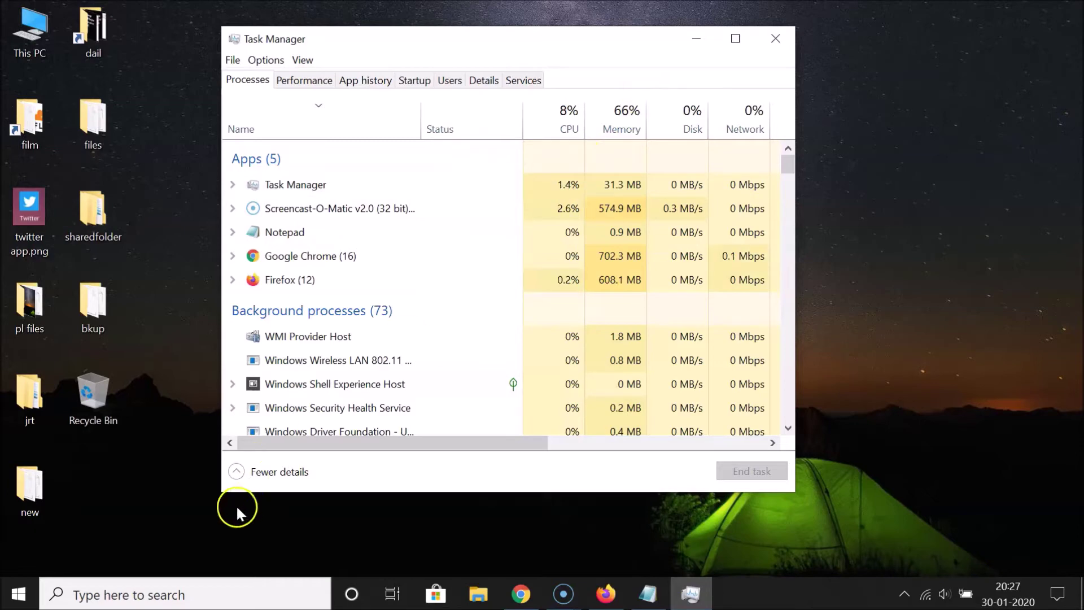
Step: Switch Task Manager to More details and maximise it to fill the screen
{"action": "left_click", "coordinate": [239, 470]}
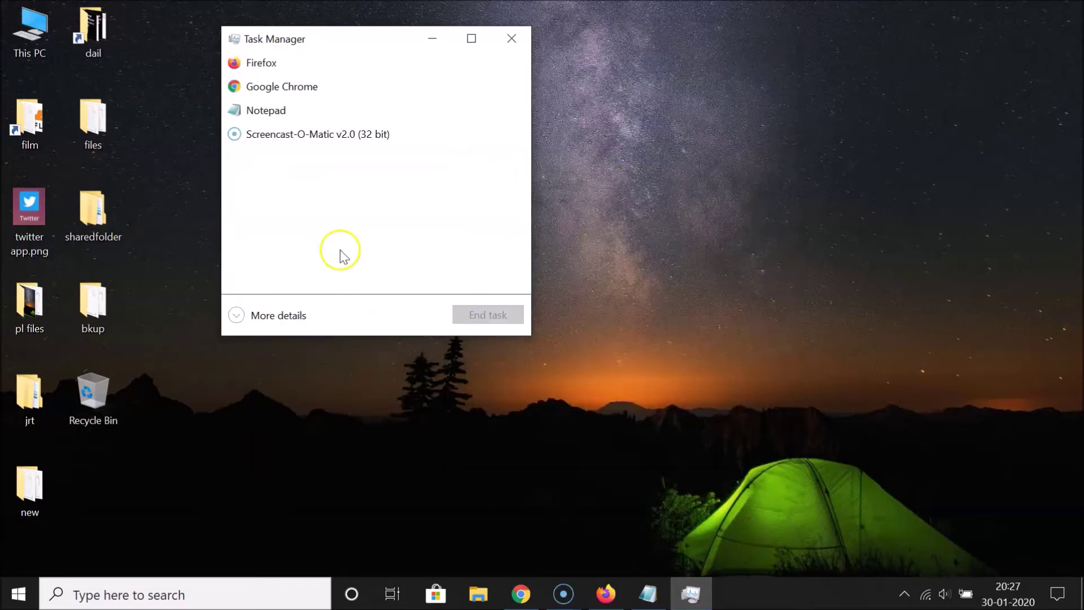
{"action": "left_click", "coordinate": [272, 321]}
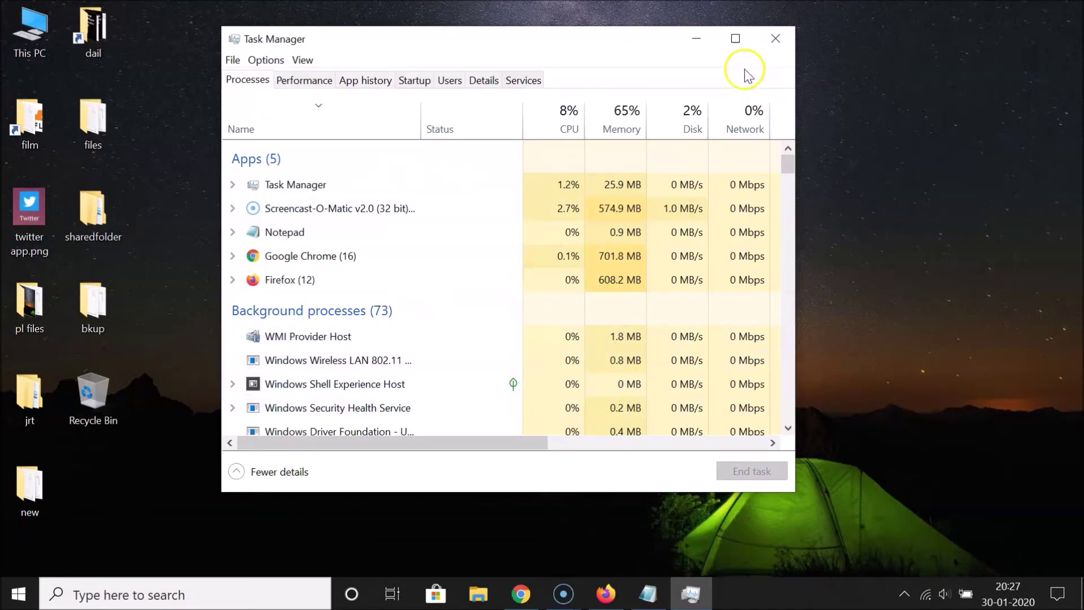
{"action": "left_click", "coordinate": [735, 38]}
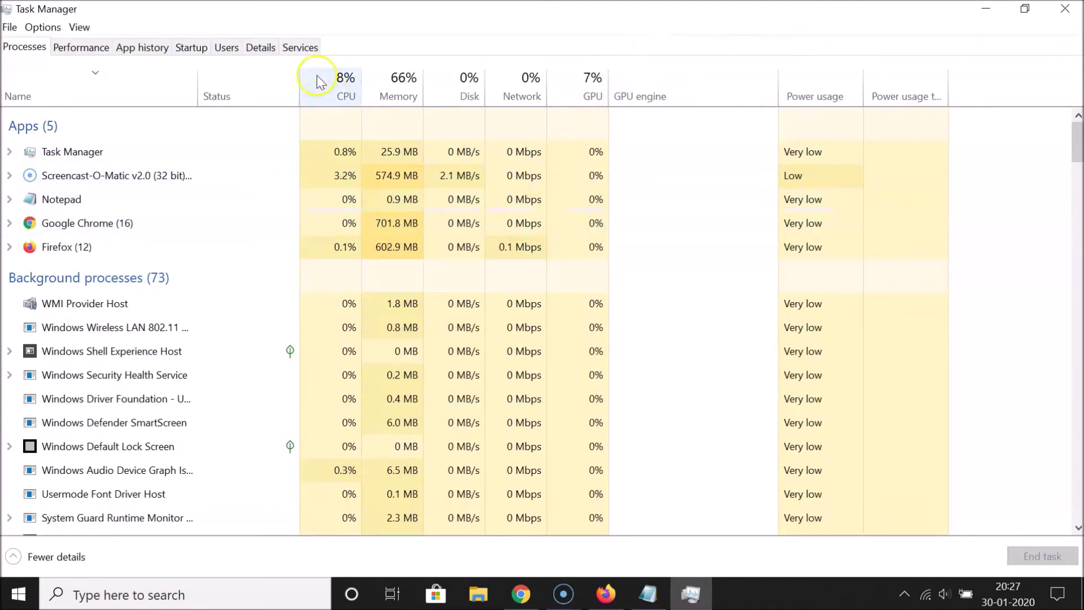
Step: On the Details tab, tick Platform under Select columns to show each process's 32/64-bit status
{"action": "left_click", "coordinate": [262, 52]}
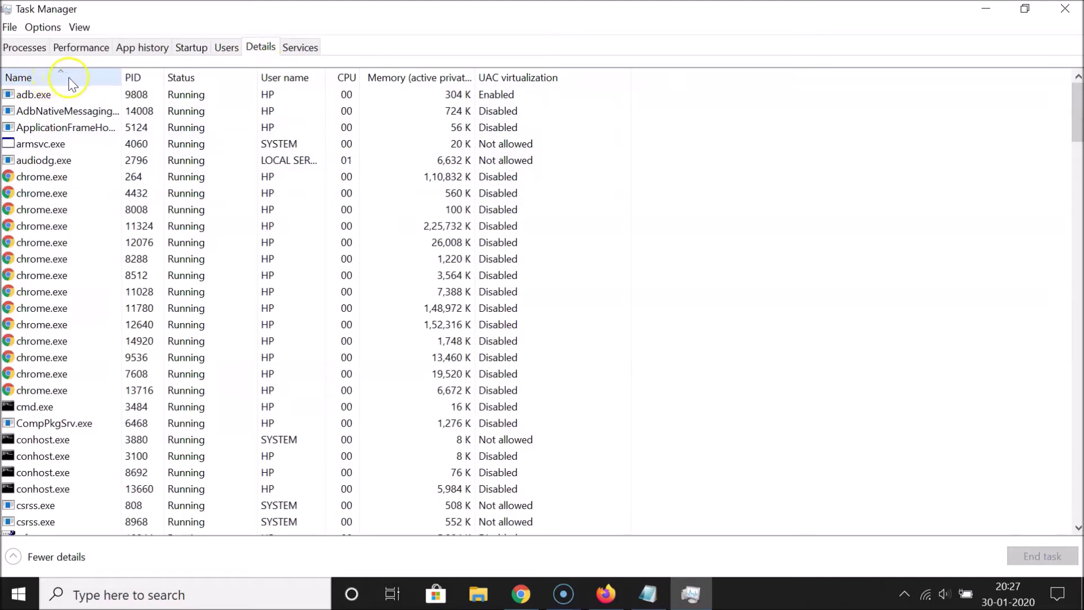
{"action": "right_click", "coordinate": [73, 84]}
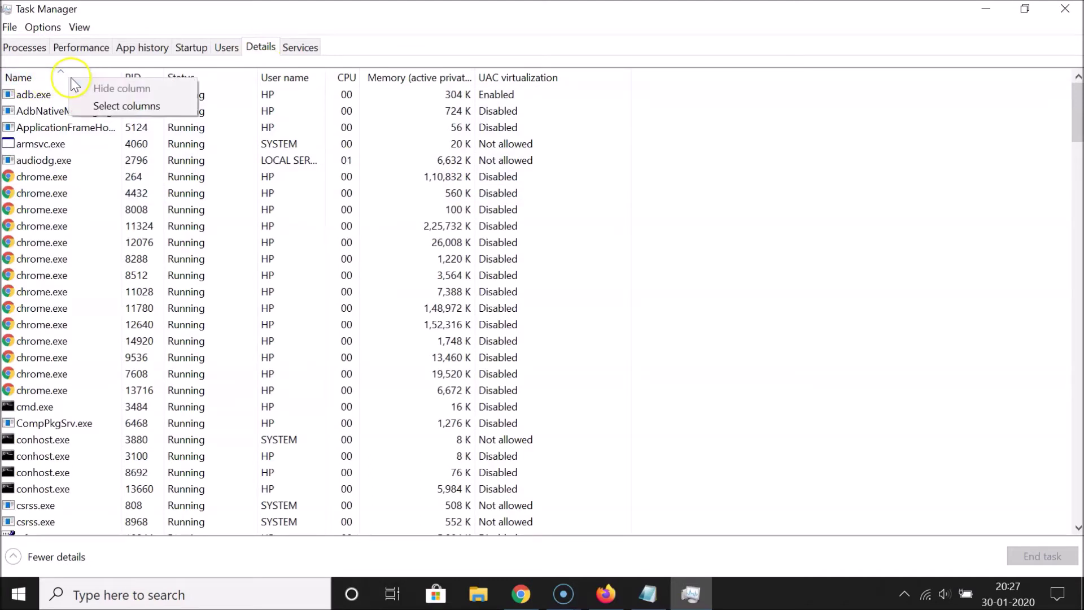
{"action": "left_click", "coordinate": [135, 107]}
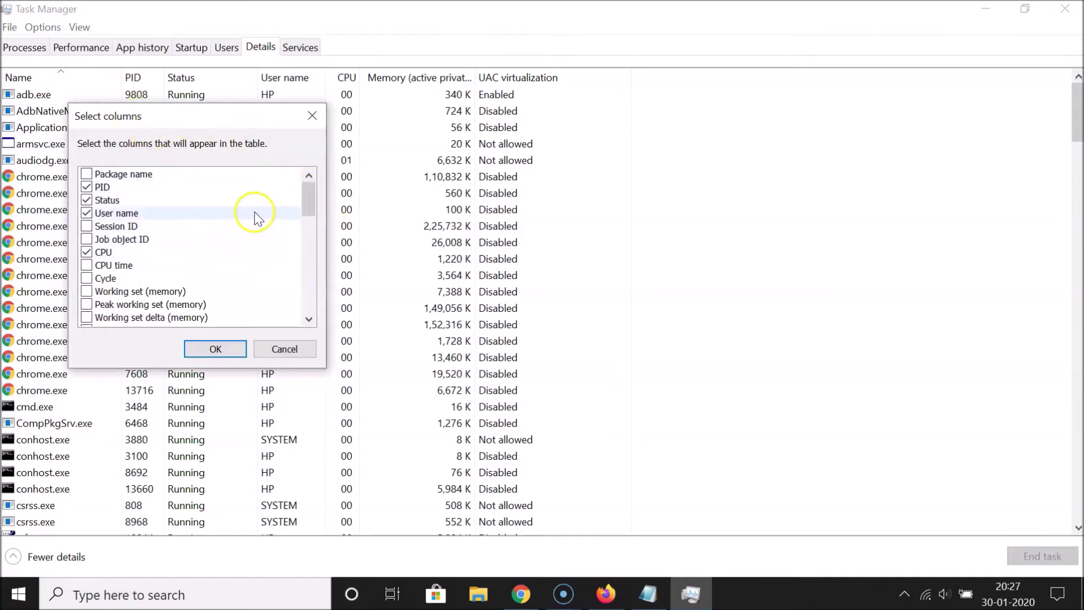
{"action": "left_click", "coordinate": [309, 320]}
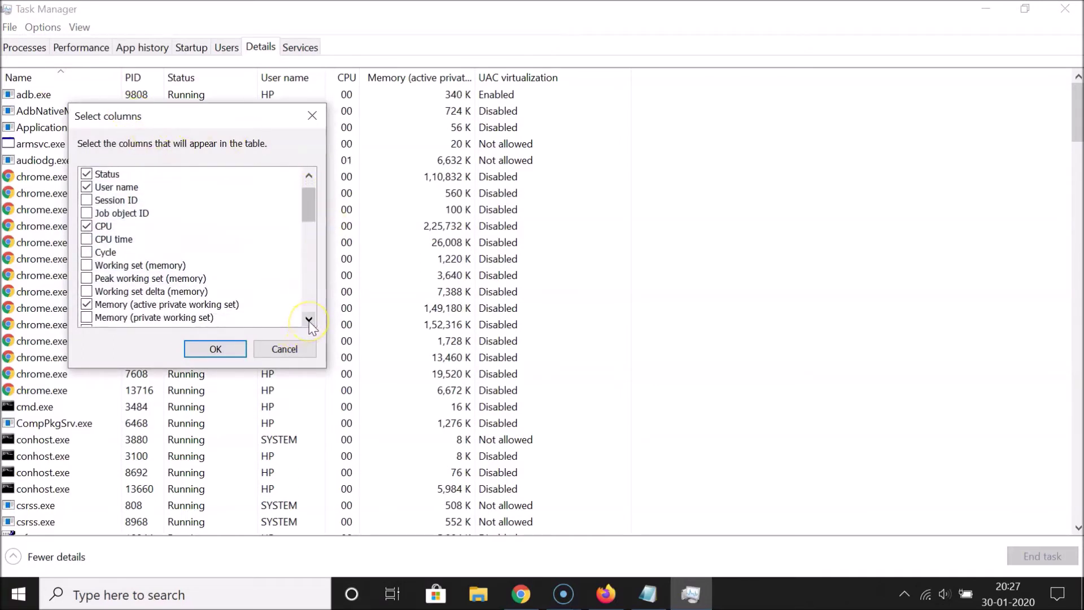
{"action": "left_click_drag", "start_coordinate": [309, 320], "coordinate": [309, 319]}
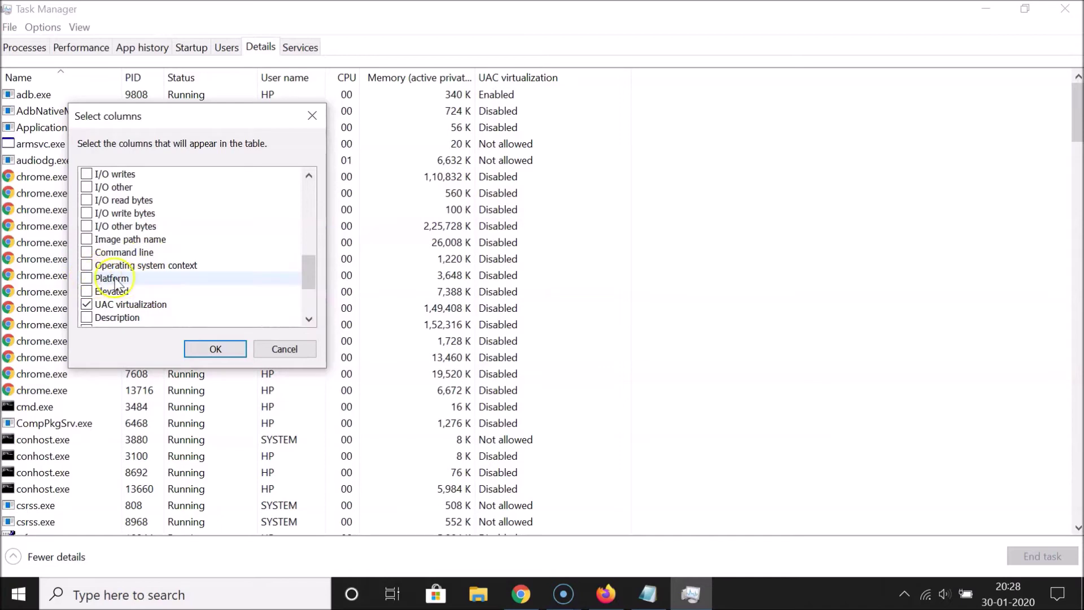
{"action": "left_click", "coordinate": [97, 281]}
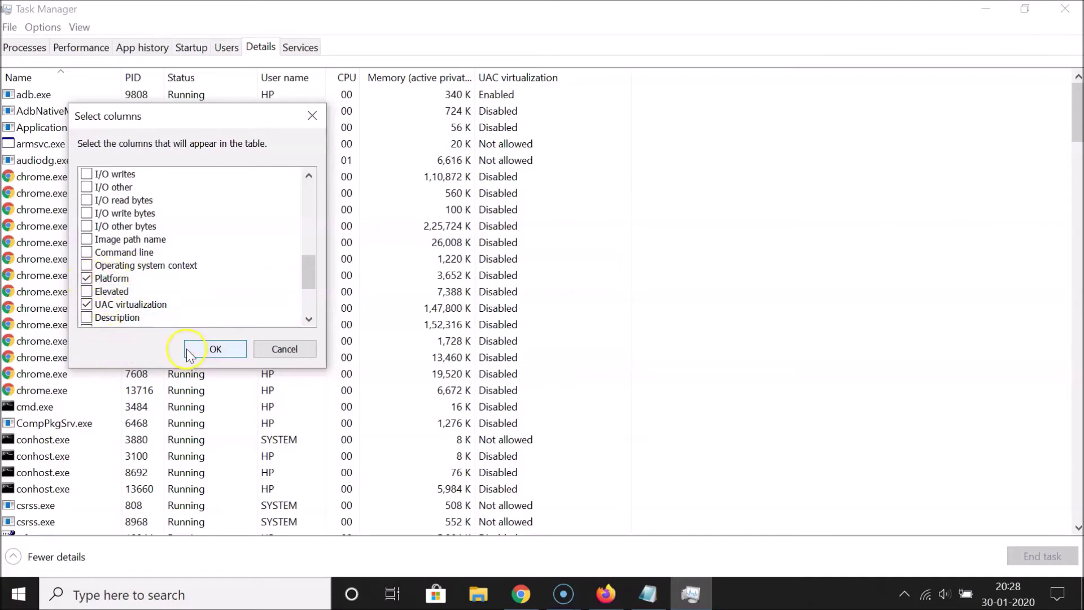
{"action": "left_click", "coordinate": [216, 350]}
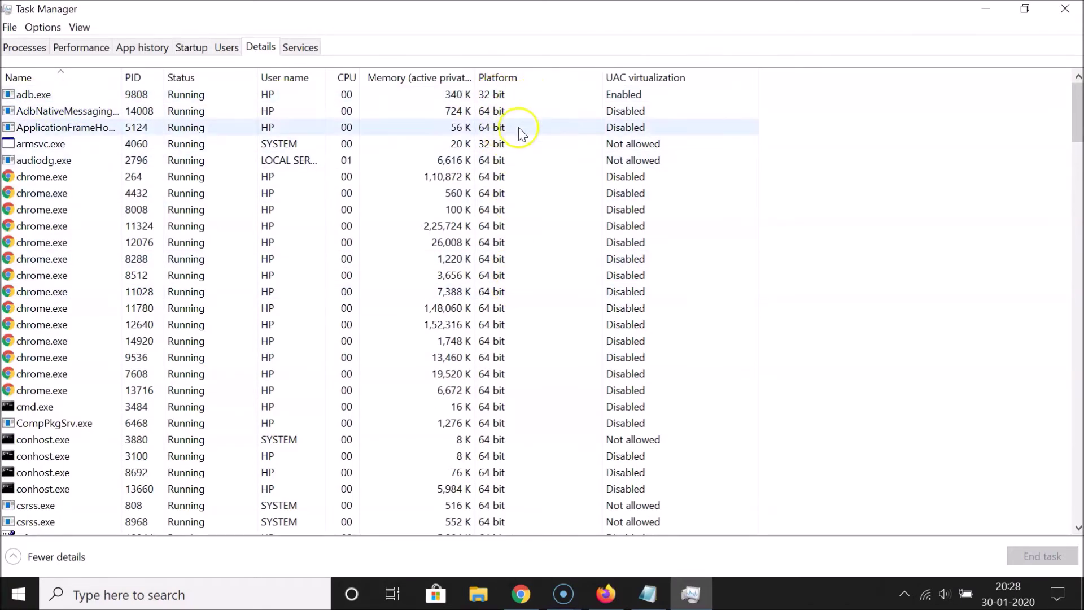
{"action": "left_click", "coordinate": [60, 183]}
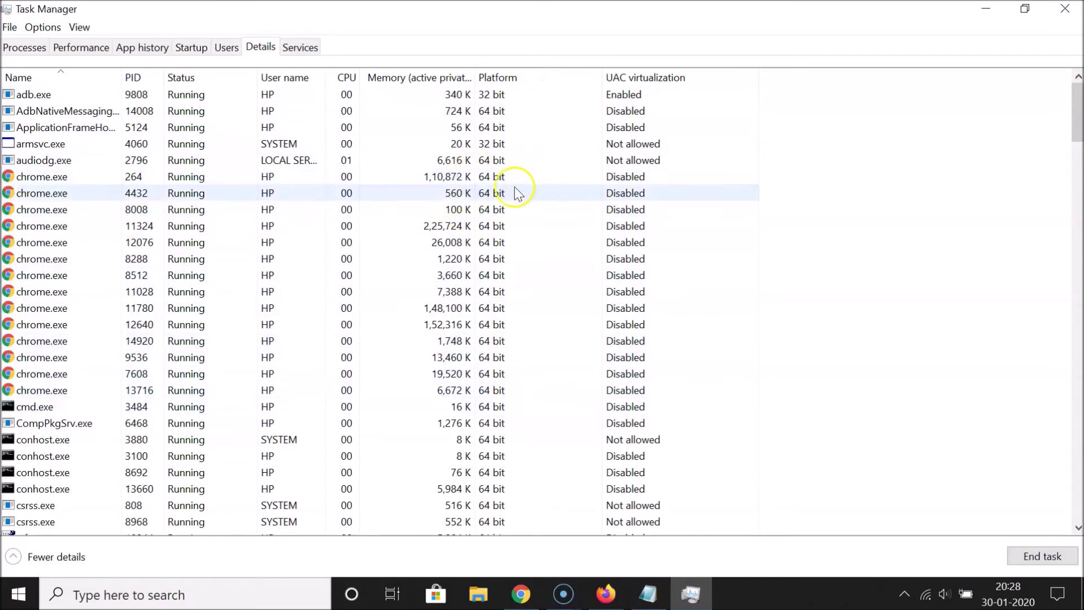
{"action": "scroll", "coordinate": [749, 199], "scroll_direction": "down", "scroll_amount": 8}
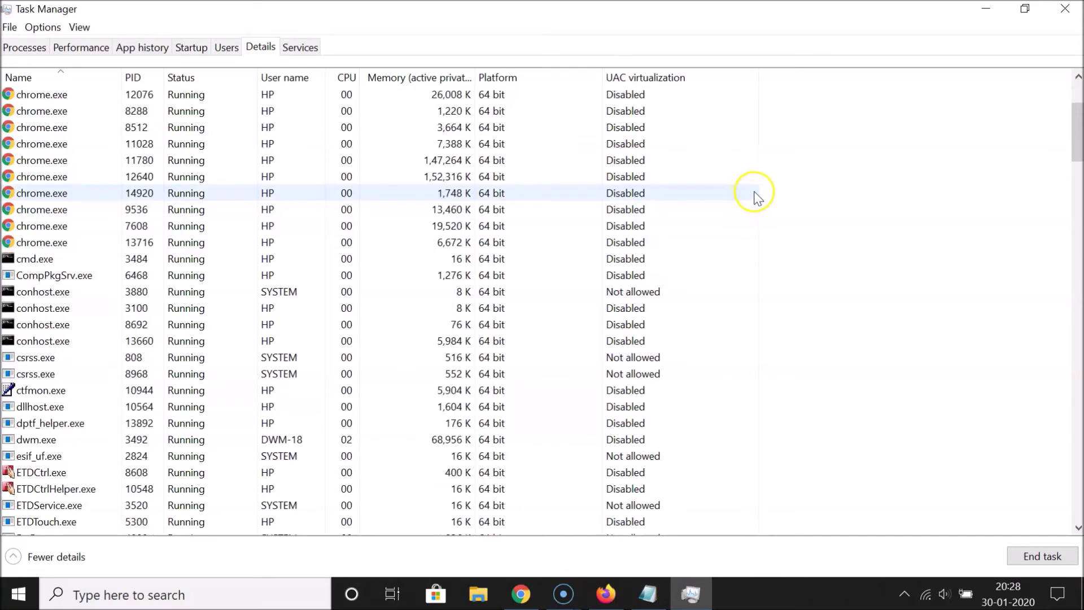
{"action": "scroll", "coordinate": [762, 198], "scroll_direction": "down", "scroll_amount": 3}
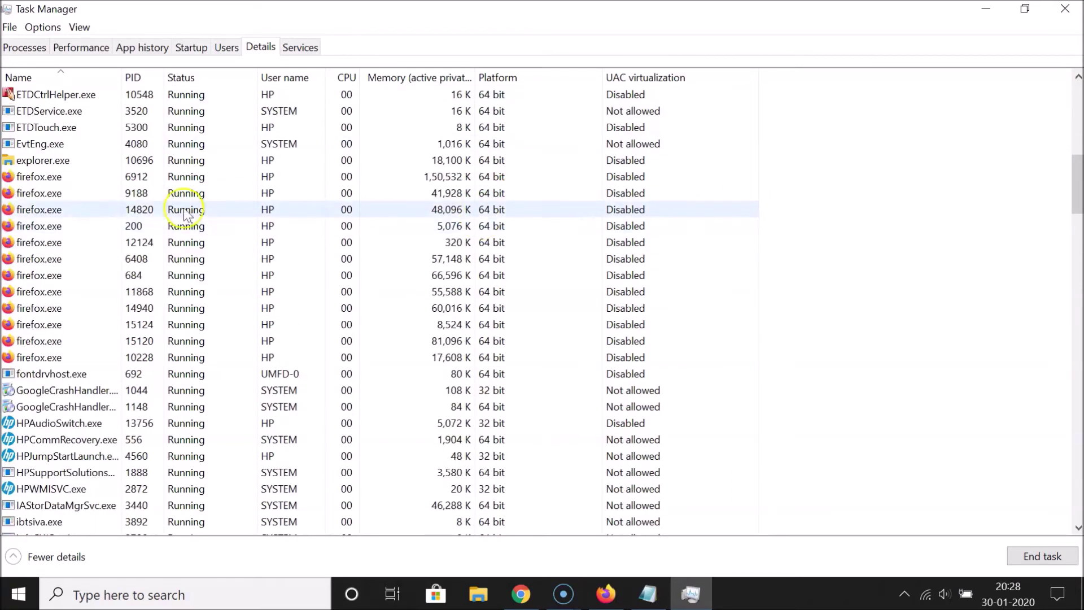
{"action": "left_click", "coordinate": [42, 193]}
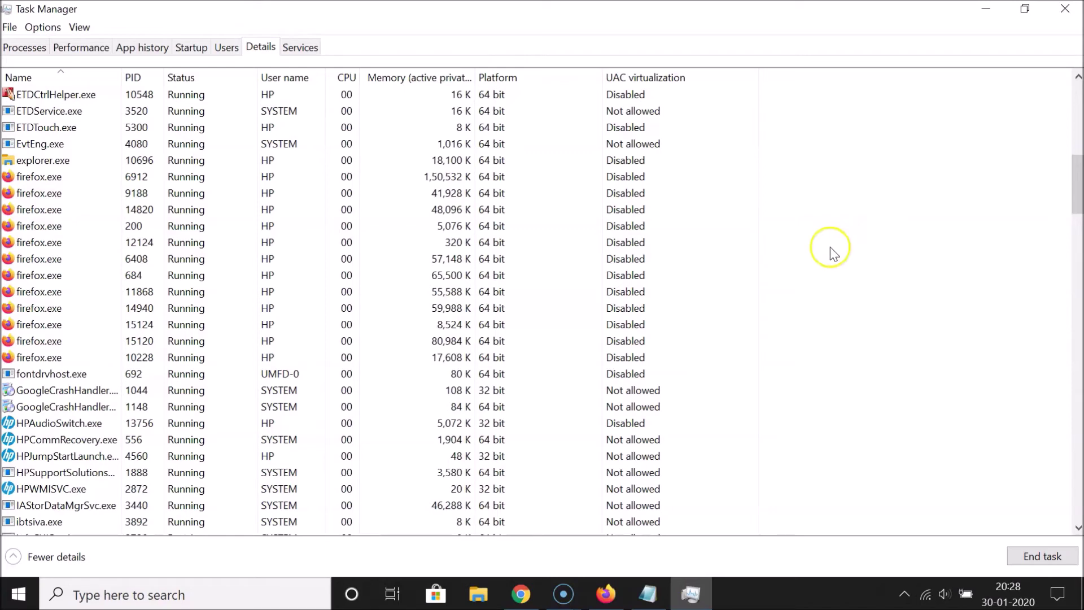
Step: Search for 'ccleaner', launch CCleaner, and minimise it behind Task Manager
{"action": "left_click", "coordinate": [227, 590]}
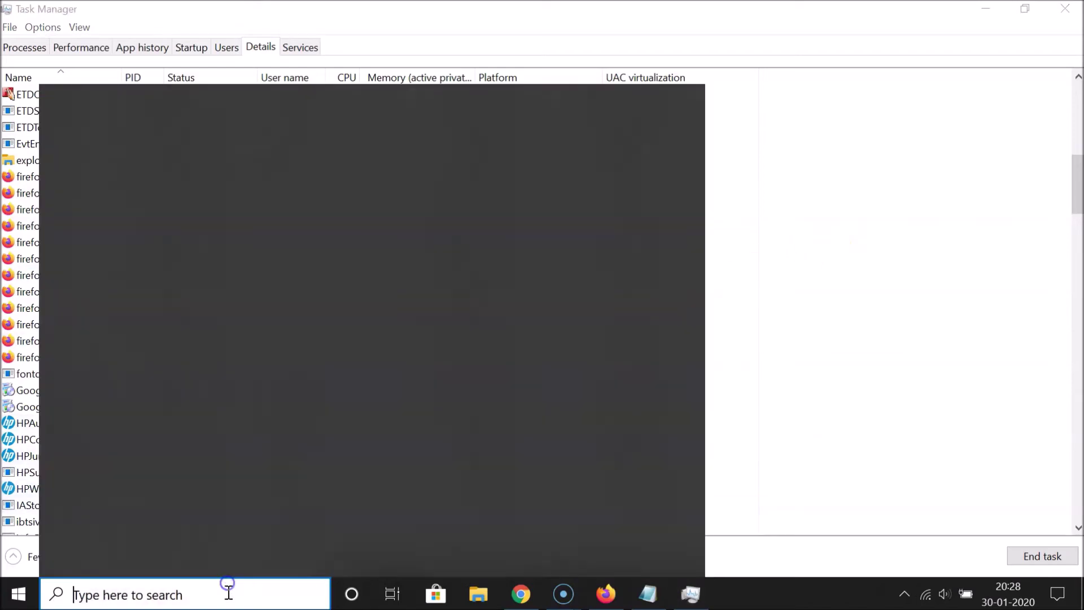
{"action": "type", "text": "cc"}
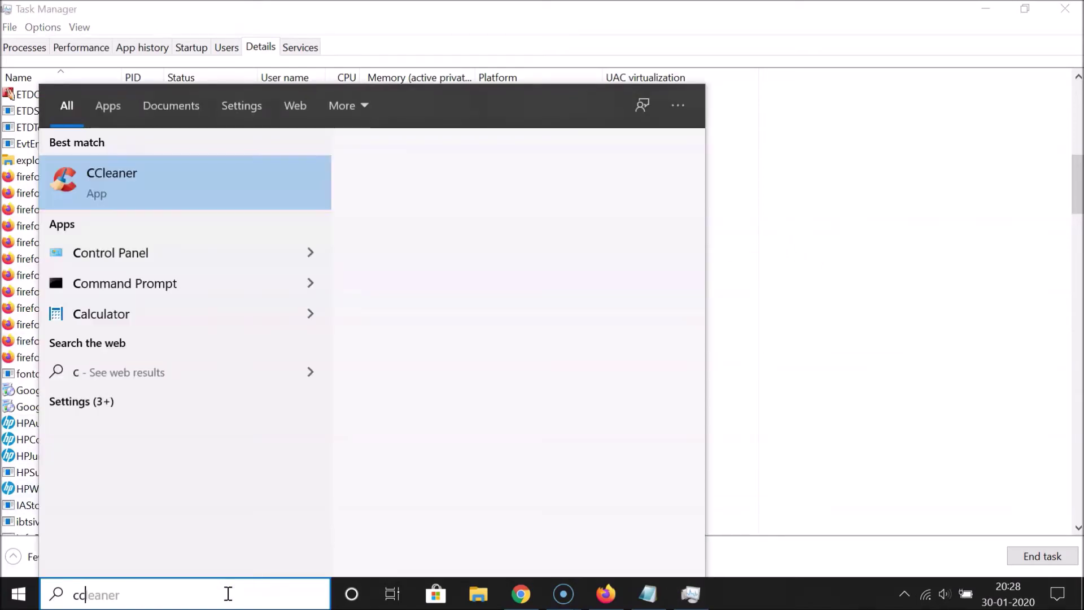
{"action": "type", "text": "leaner"}
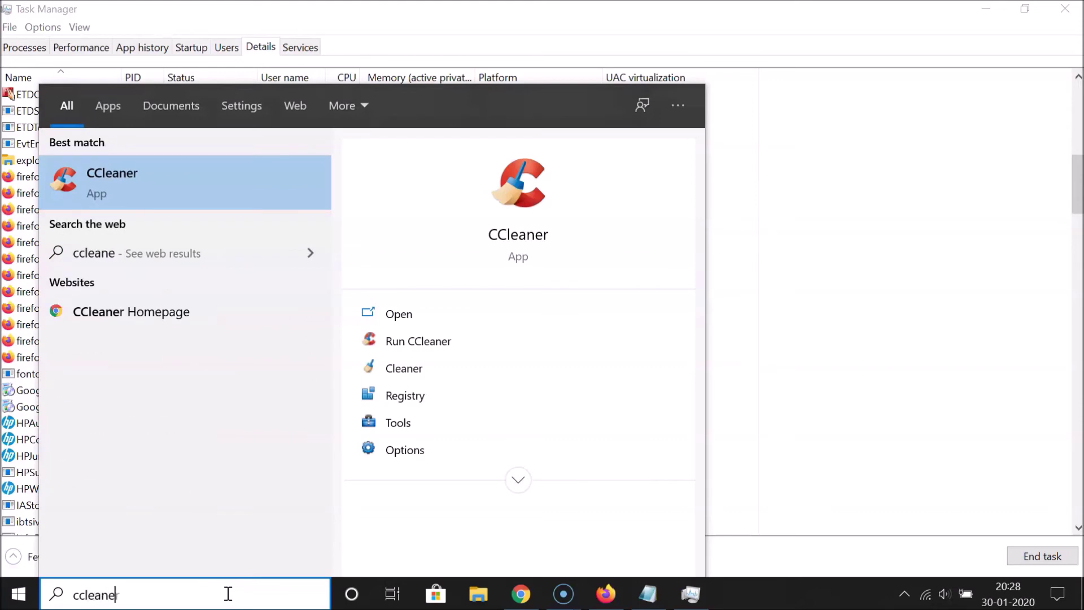
{"action": "left_click", "coordinate": [161, 186]}
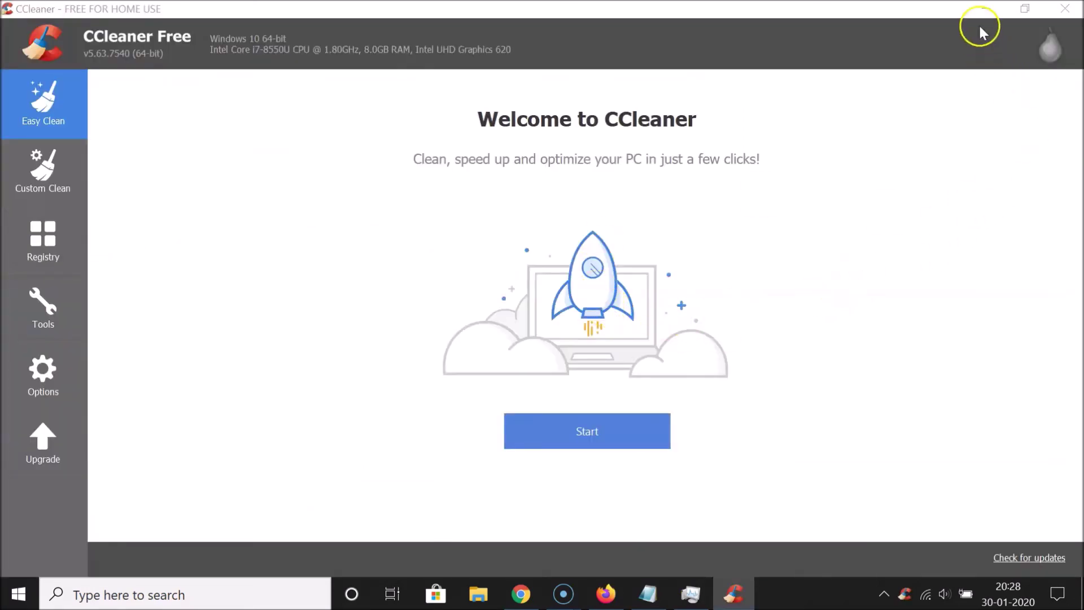
{"action": "left_click", "coordinate": [986, 9]}
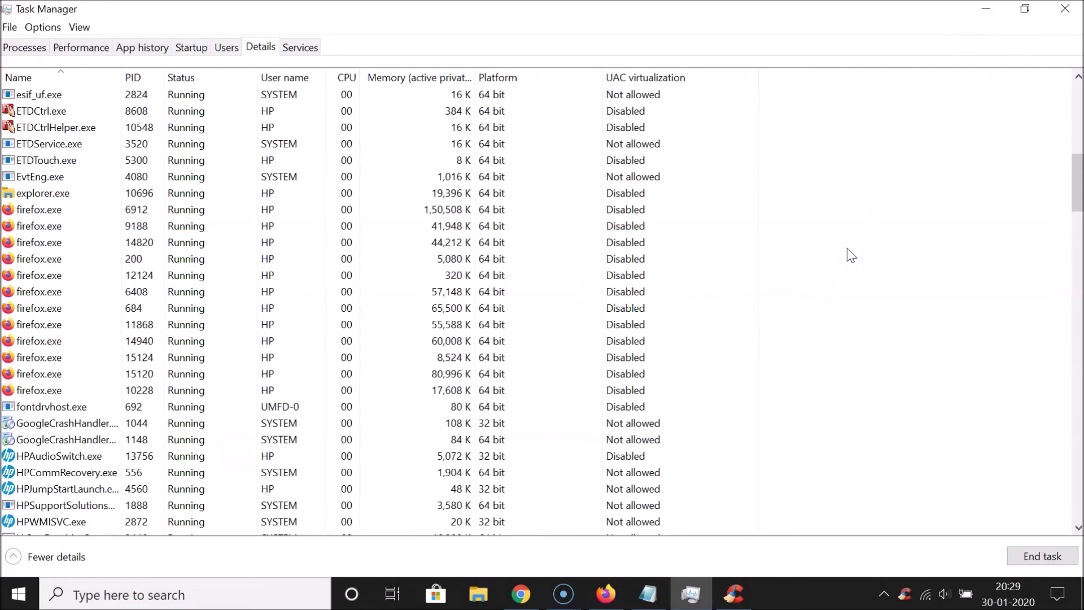
Step: Check CCleaner64.exe shows 64 bit at the top of Details, then close Task Manager
{"action": "scroll", "coordinate": [841, 246], "scroll_direction": "up", "scroll_amount": 15}
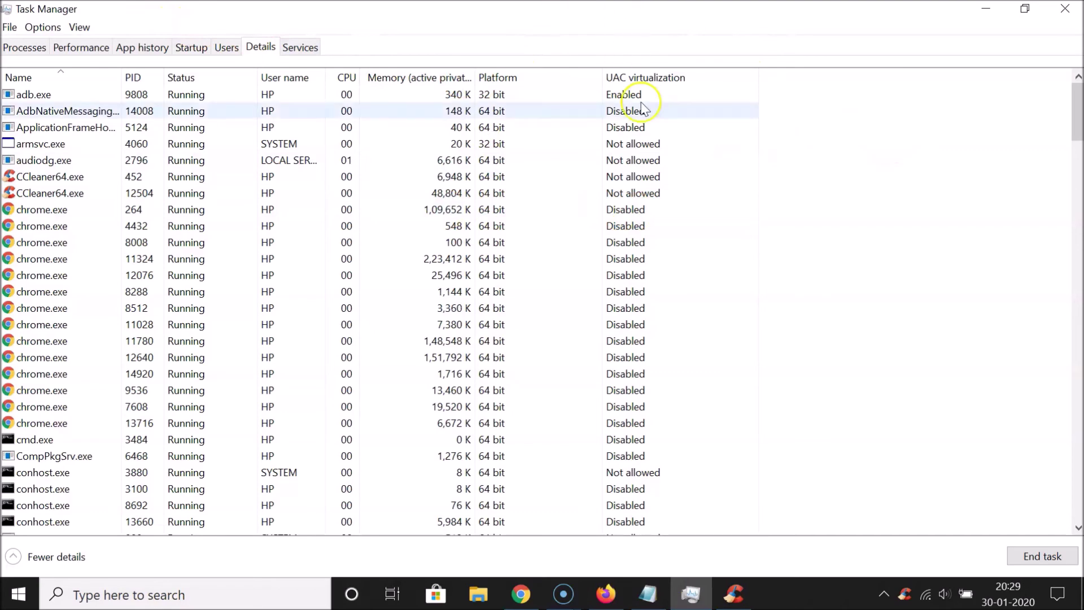
{"action": "left_click", "coordinate": [1065, 9]}
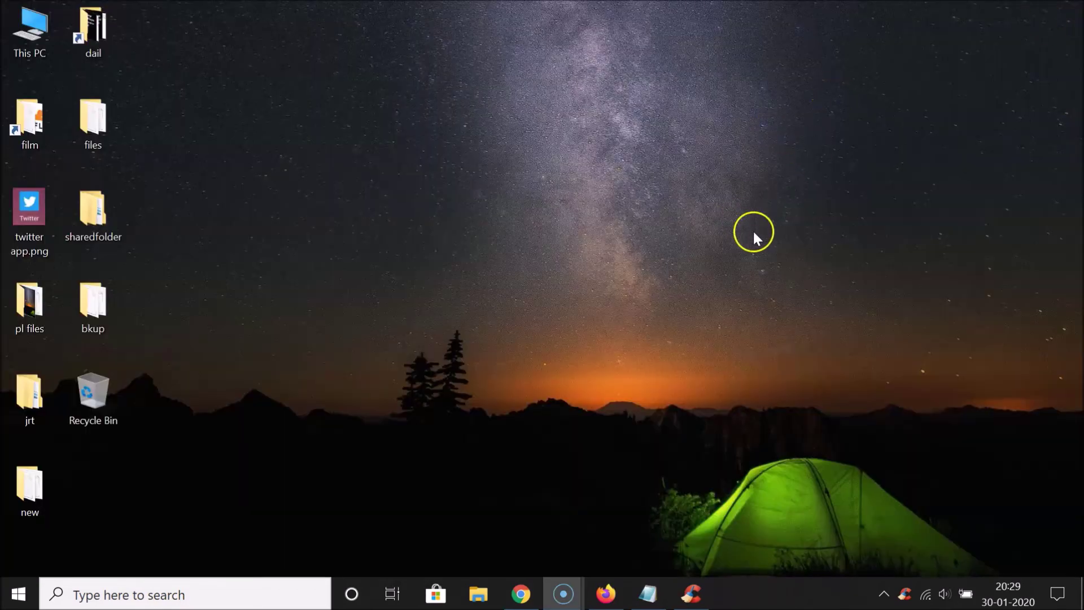
Step: Restore the Notepad note with the 32-bit or 64-bit tutorial title from the taskbar
{"action": "left_click", "coordinate": [651, 589]}
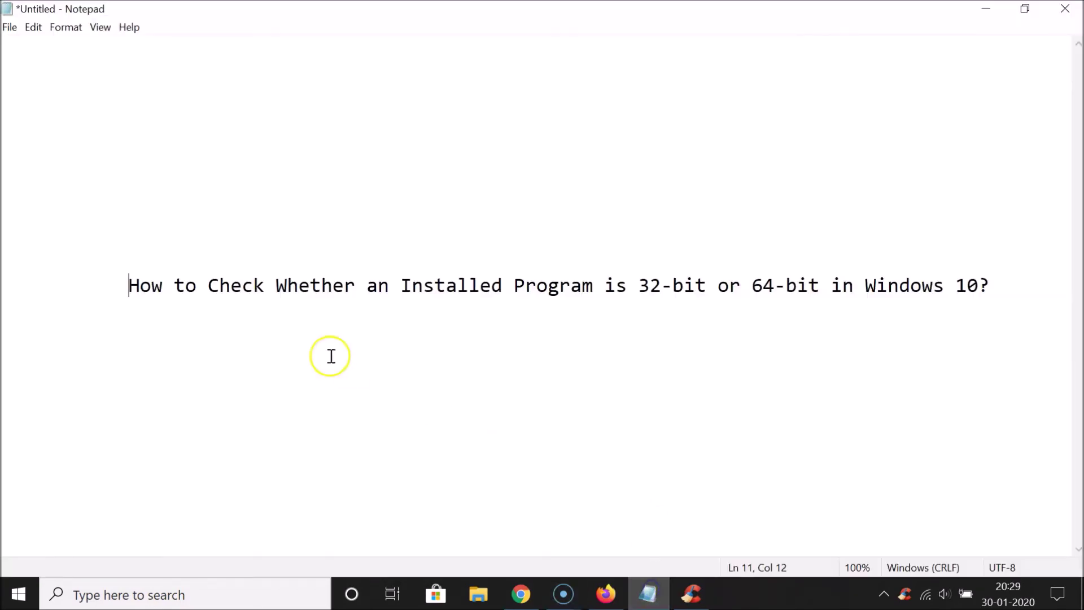